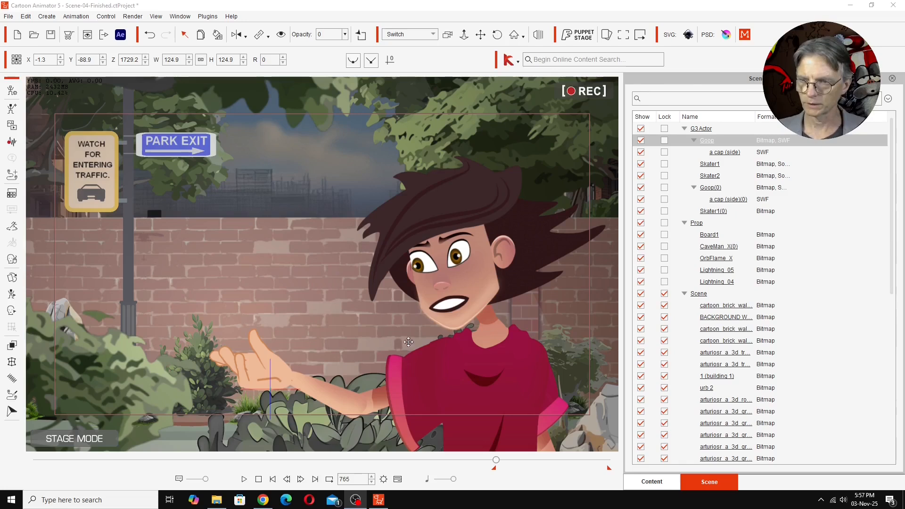
Step: Play the scene from frame 765 through to frame 950 and open the timeline
left_click(244, 479)
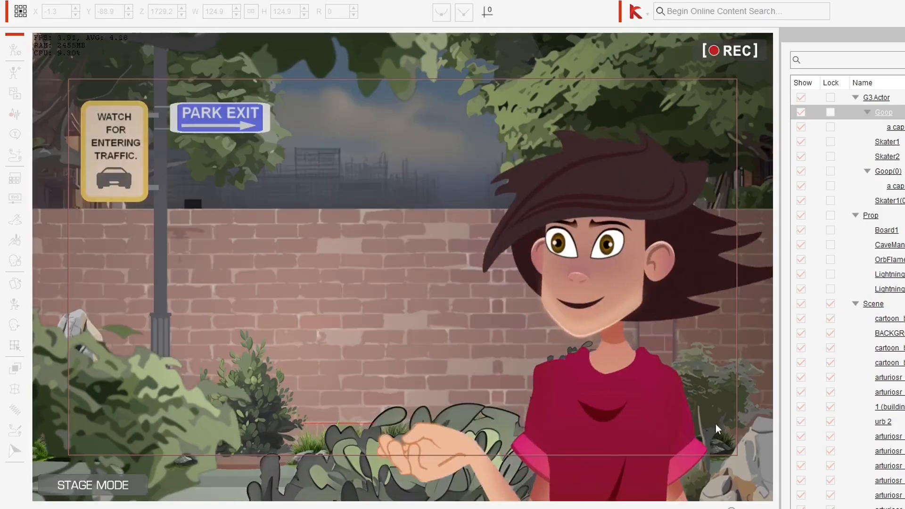
key("space")
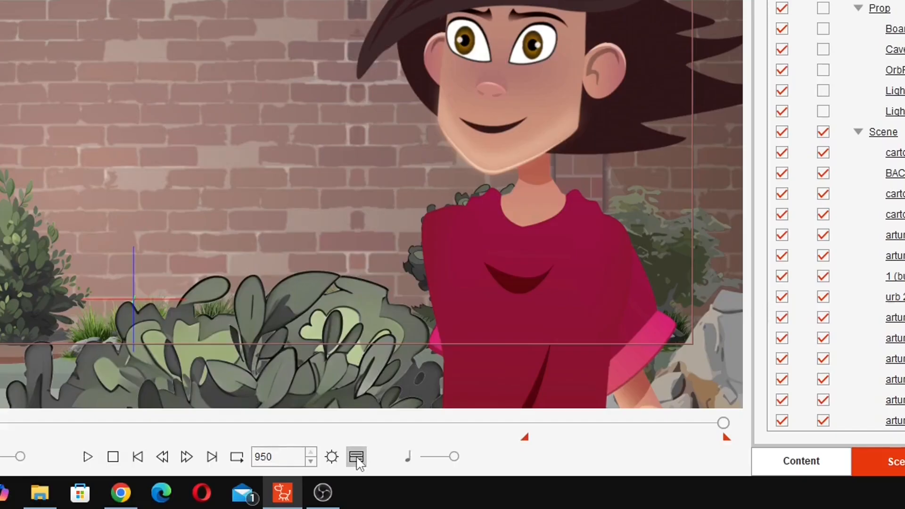
left_click(357, 458)
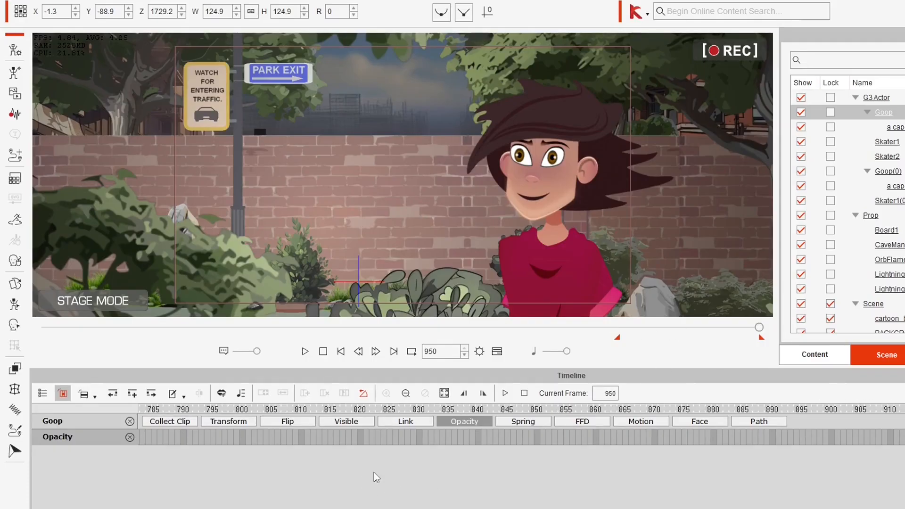
Step: Scrub through the lightning flash on the character, stepping over frames 874 to 880 and on to 898
left_click(687, 327)
left_click_drag(547, 408, 730, 406)
left_click_drag(803, 420, 688, 420)
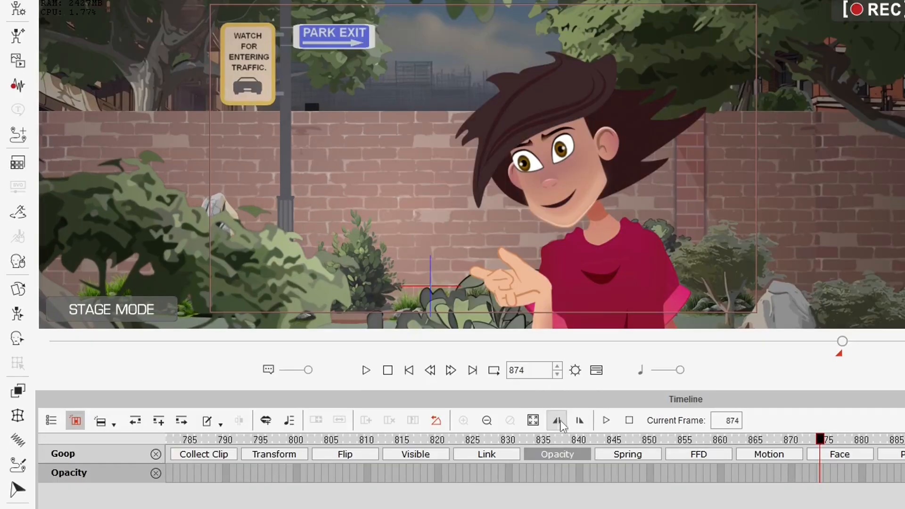
left_click(825, 441)
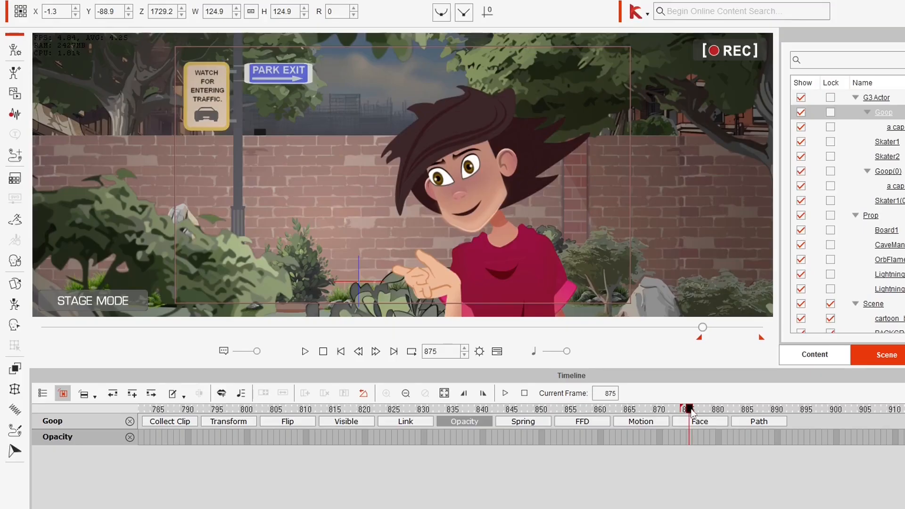
left_click_drag(691, 412, 697, 413)
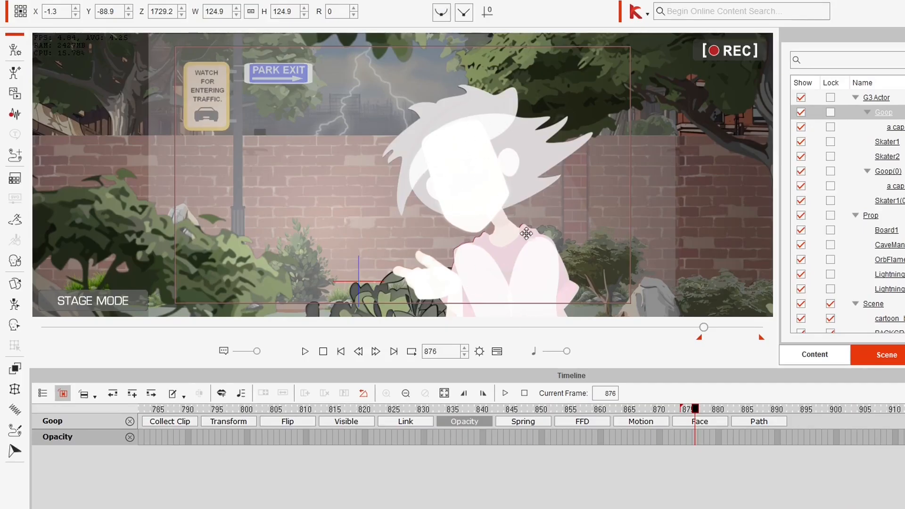
left_click_drag(698, 411, 717, 420)
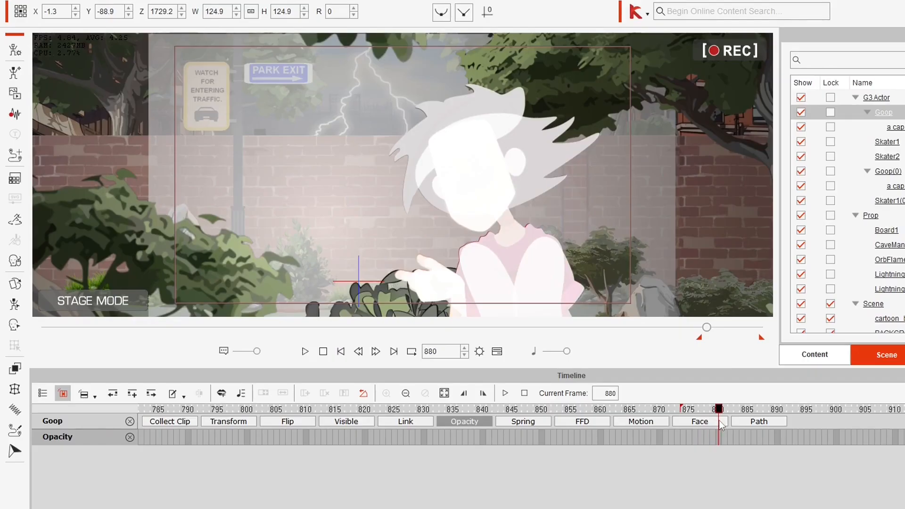
left_click_drag(722, 427, 826, 436)
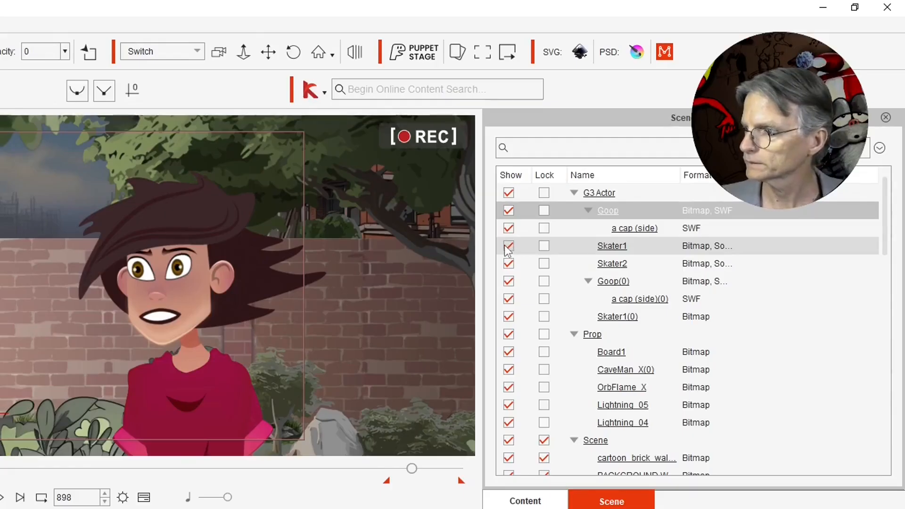
Step: Hide the Skater1 and Skater1(0) actors and preview the selected Lightning_04 prop at frame 876
left_click(508, 249)
left_click(512, 322)
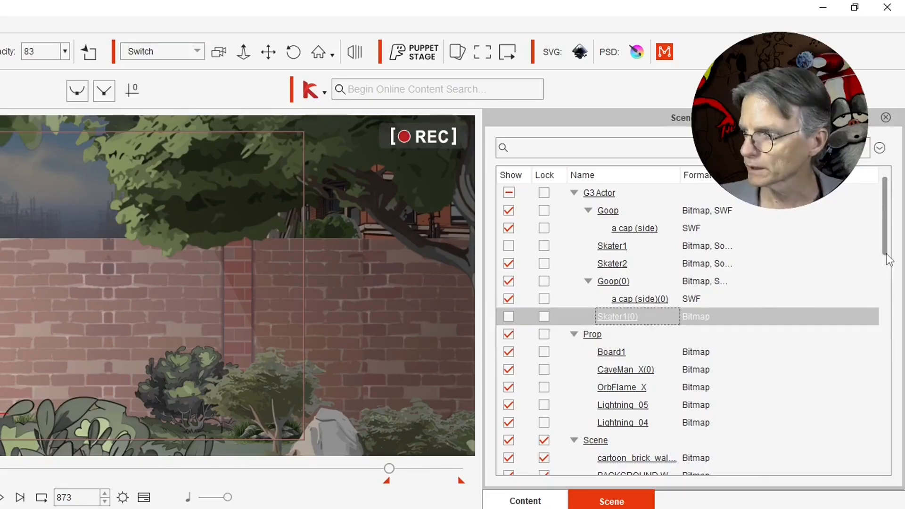
scroll(631, 254, "down", 3)
left_click(631, 254)
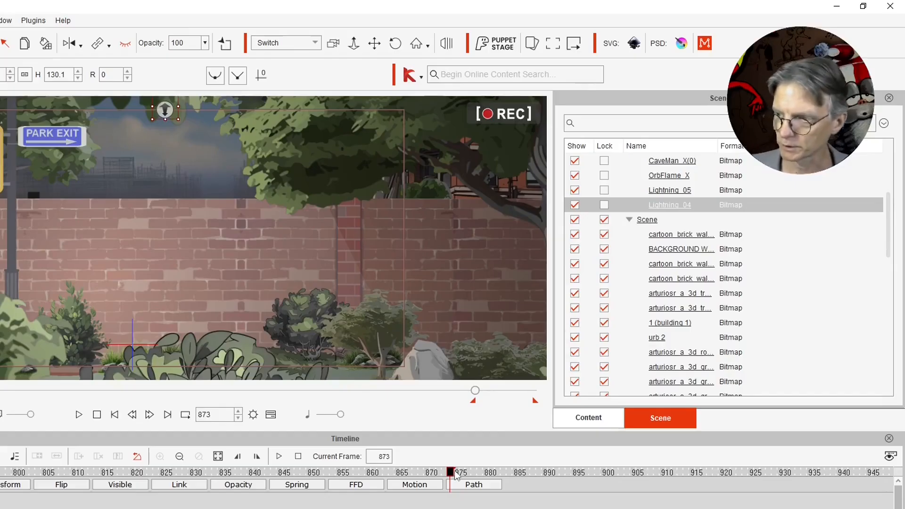
left_click_drag(452, 472, 467, 474)
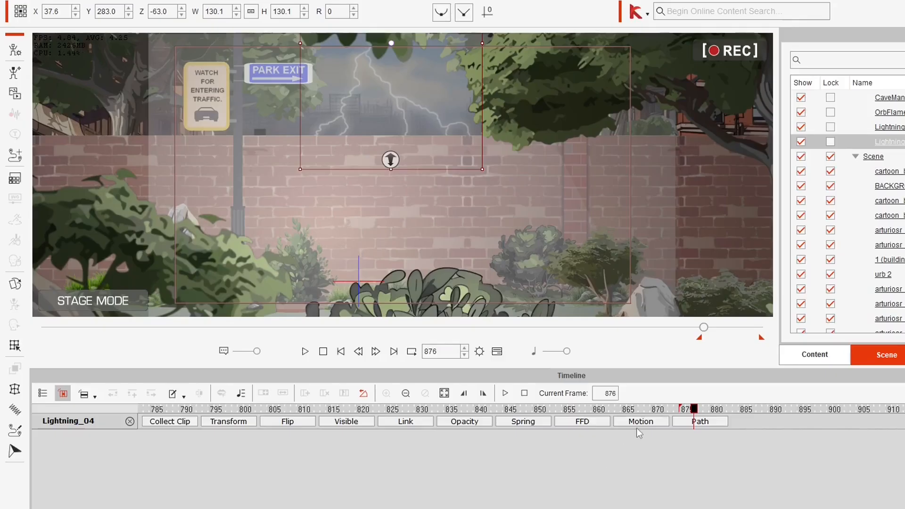
Step: Show Lightning_04's Motion track and examine its available actions and Lightning_Flash clip, ending at frame 875
left_click(637, 422)
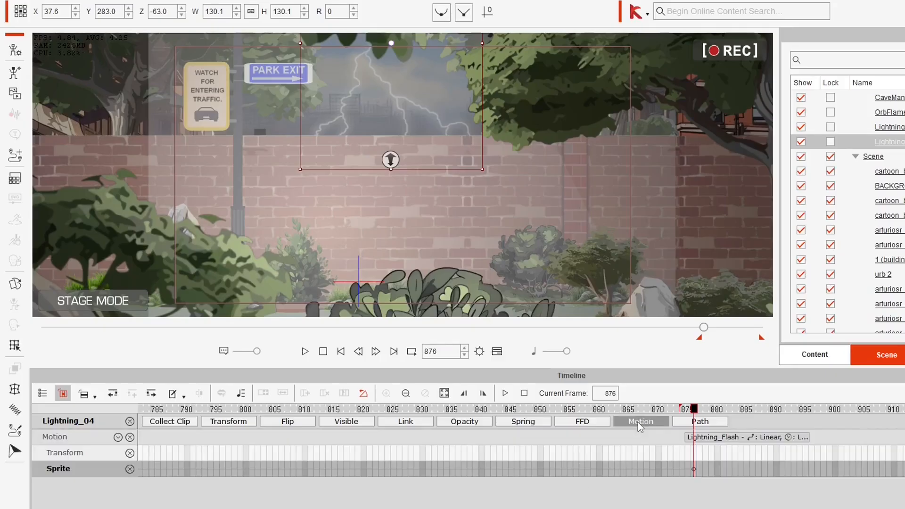
right_click(379, 78)
mouse_move(424, 90)
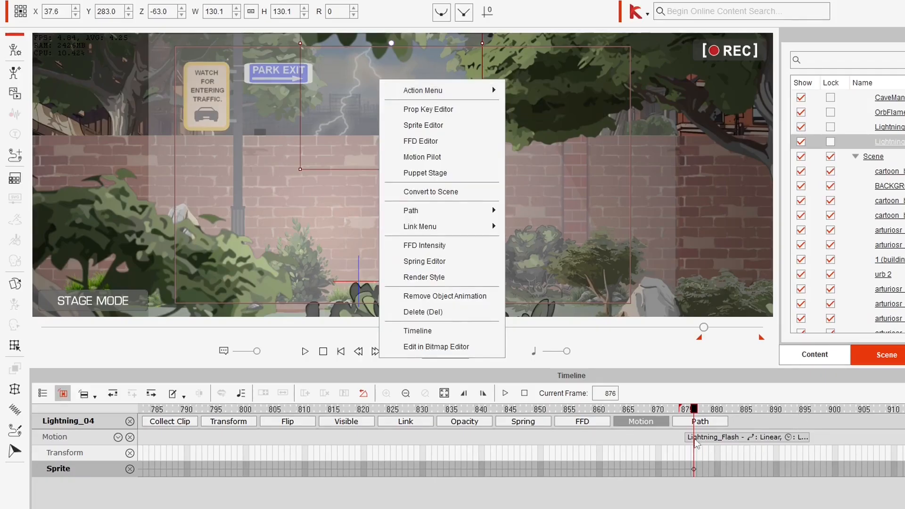
left_click_drag(757, 410, 699, 421)
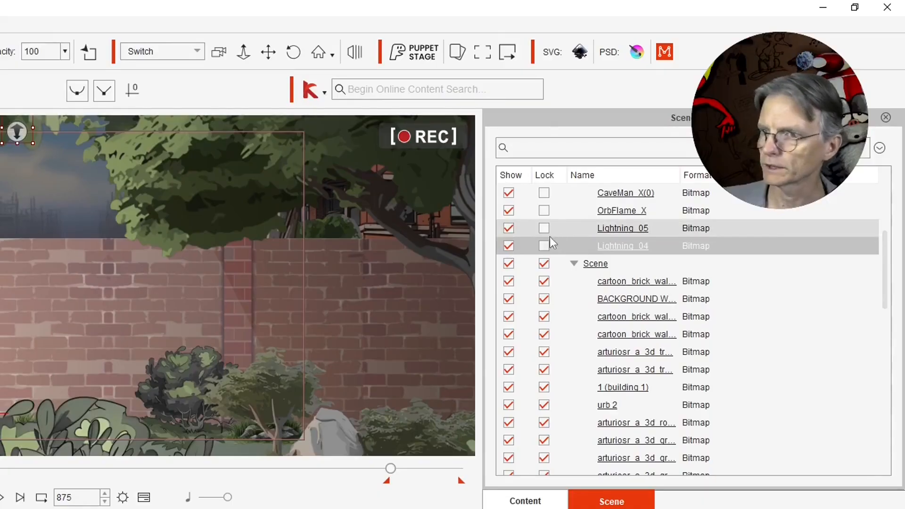
Step: Hide the Lightning_05 prop and scrub through Lightning_04's Lightning_Flash clip on its own
left_click(603, 235)
left_click(508, 228)
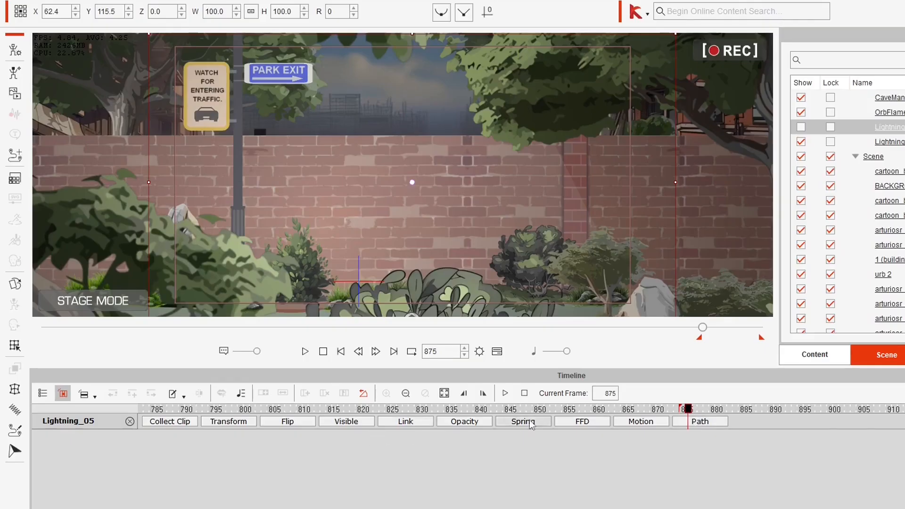
left_click(898, 143)
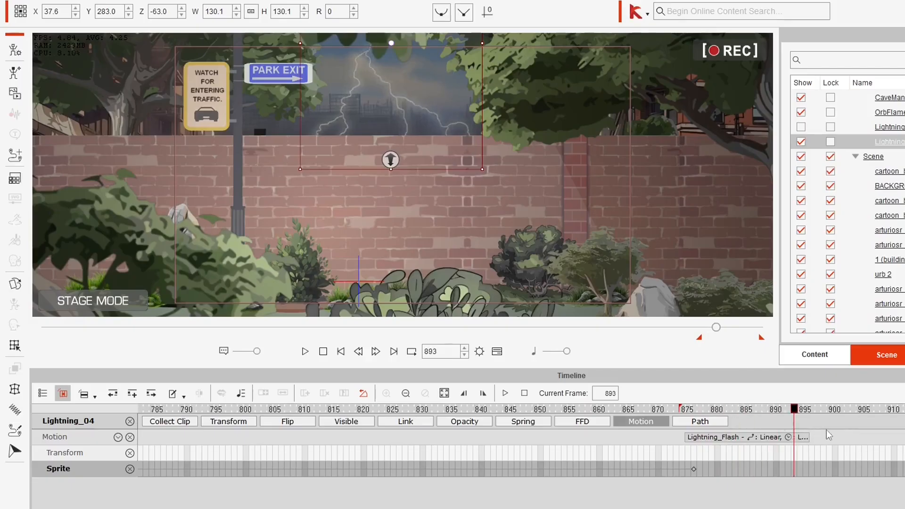
left_click_drag(793, 432, 680, 419)
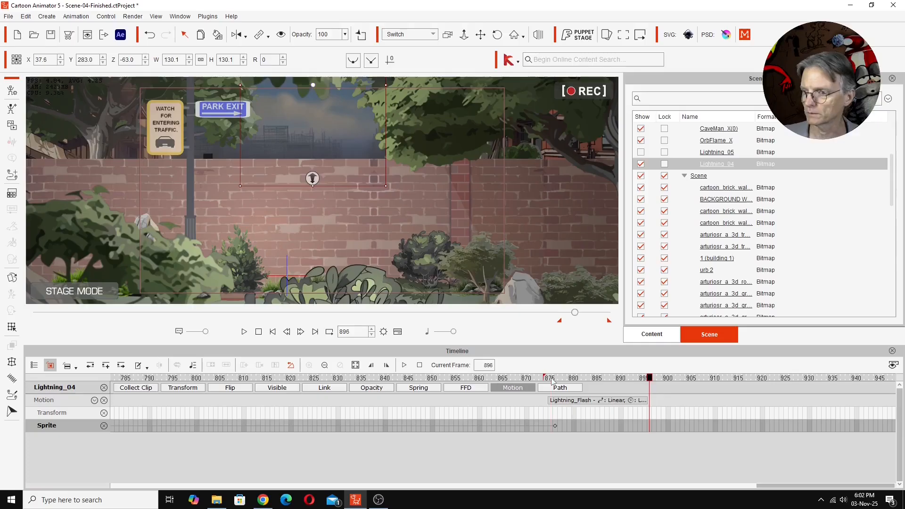
Step: Show Lightning_04's Visible track and examine its sprite and visibility keys between frames 874 and 897
left_click(694, 468)
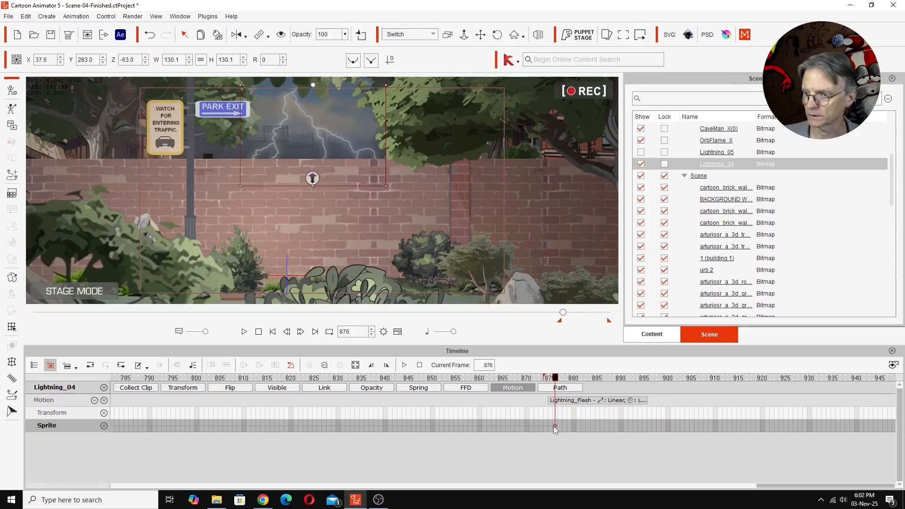
left_click(545, 426)
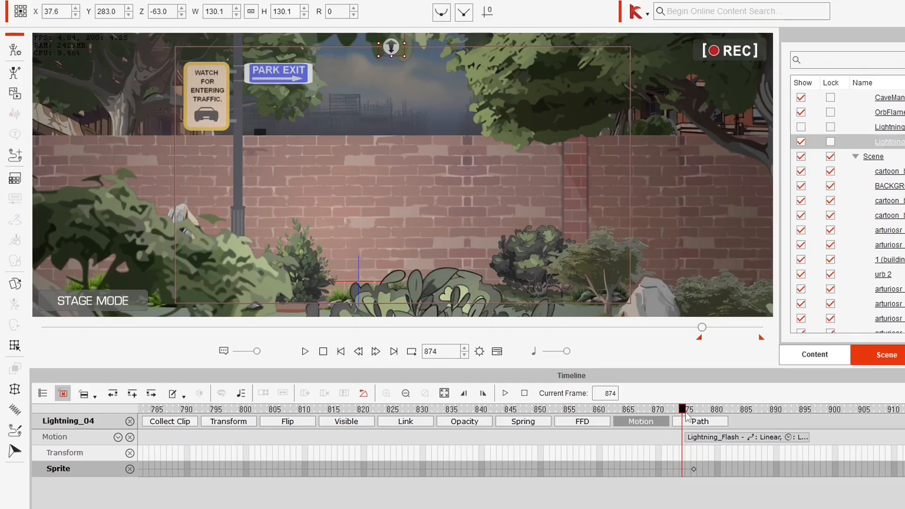
left_click(346, 422)
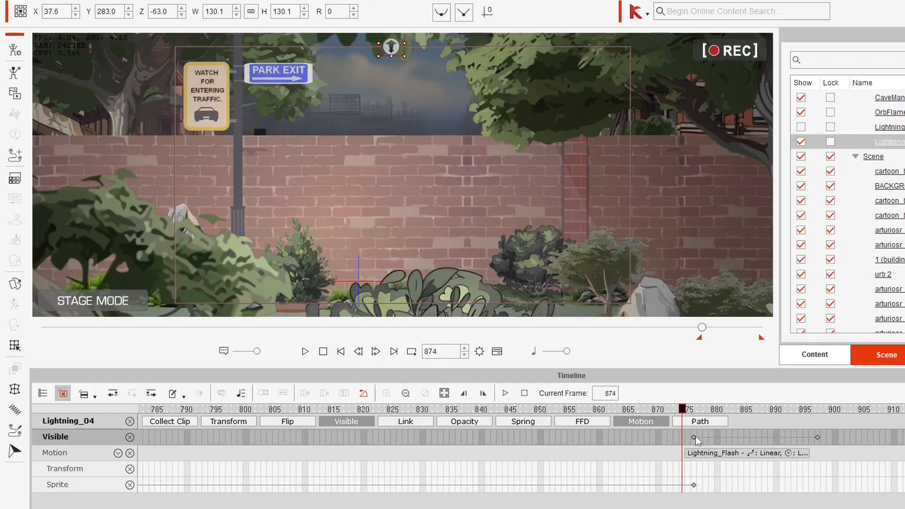
left_click(692, 410)
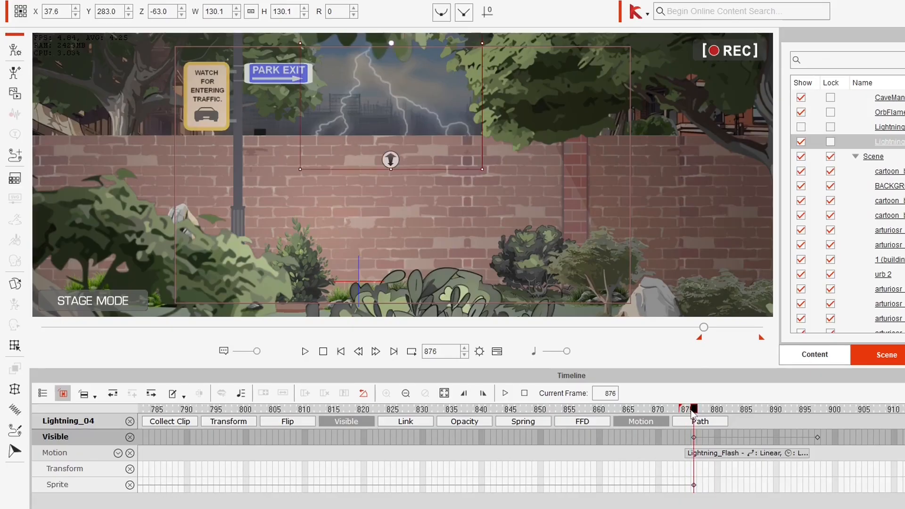
left_click(817, 409)
left_click_drag(818, 408, 842, 409)
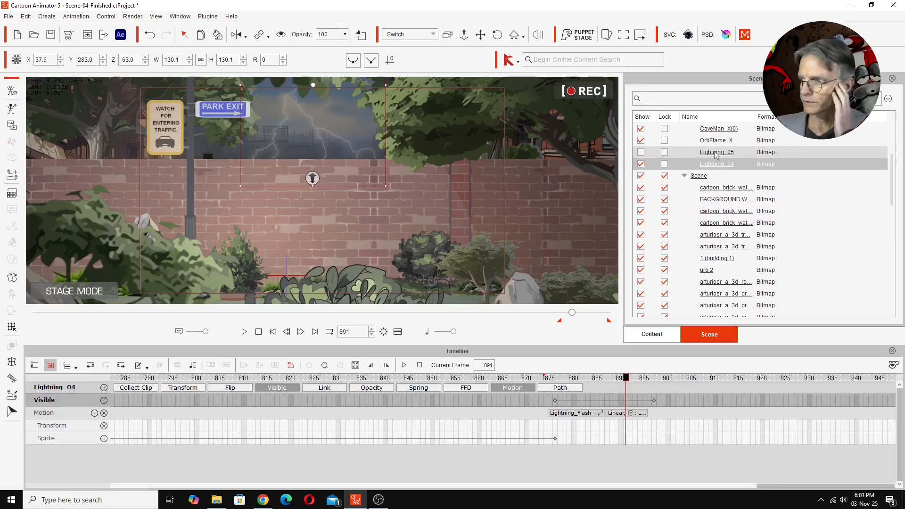
Step: Turn Lightning_05 back on and examine its Motion track at frame 876
left_click(892, 128)
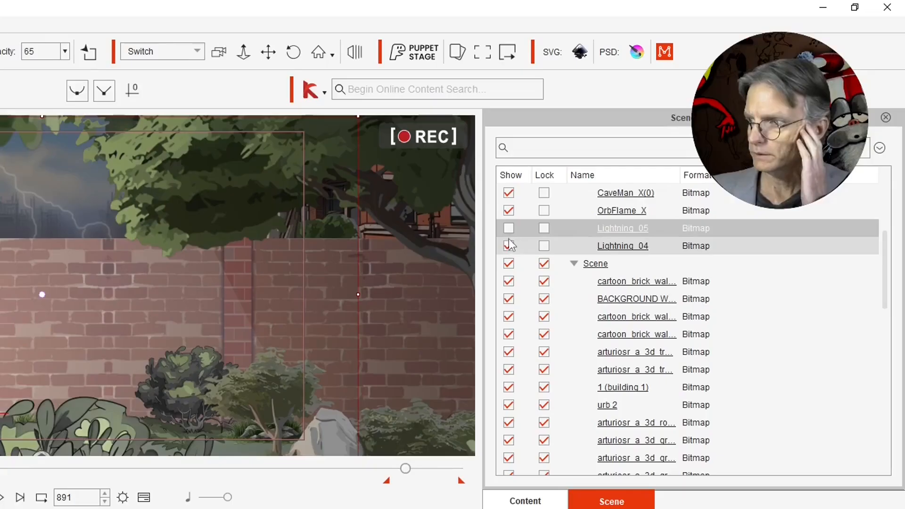
left_click(509, 229)
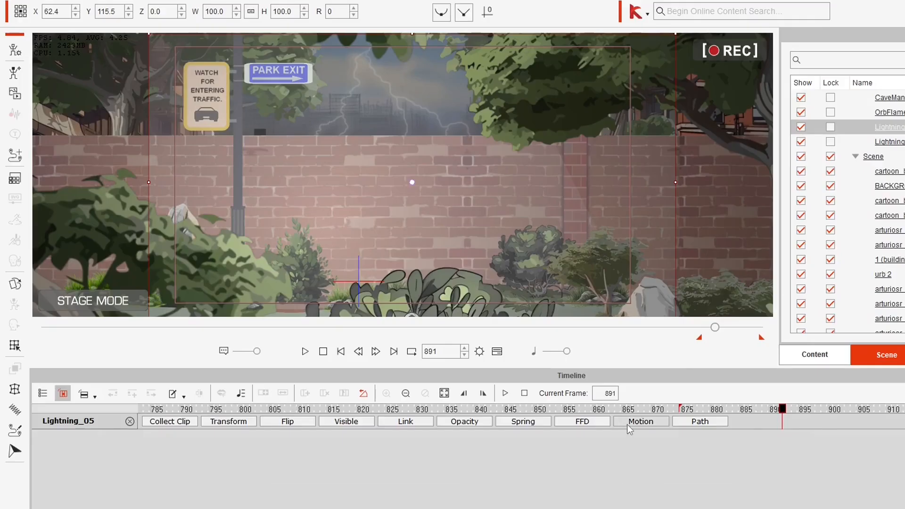
left_click(627, 424)
left_click_drag(687, 410, 696, 417)
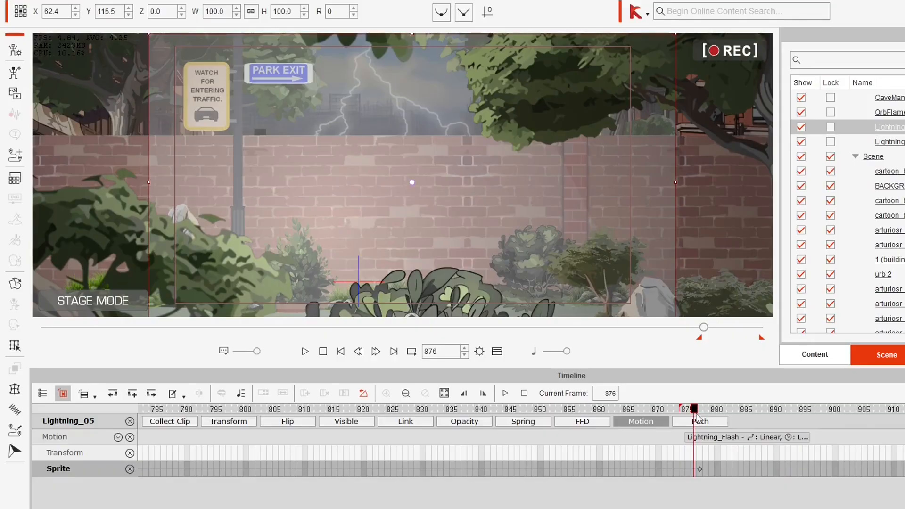
Step: Hide the Lightning_04 prop and scrub around frame 876 to preview the Lightning_05 flash alone
left_click(802, 146)
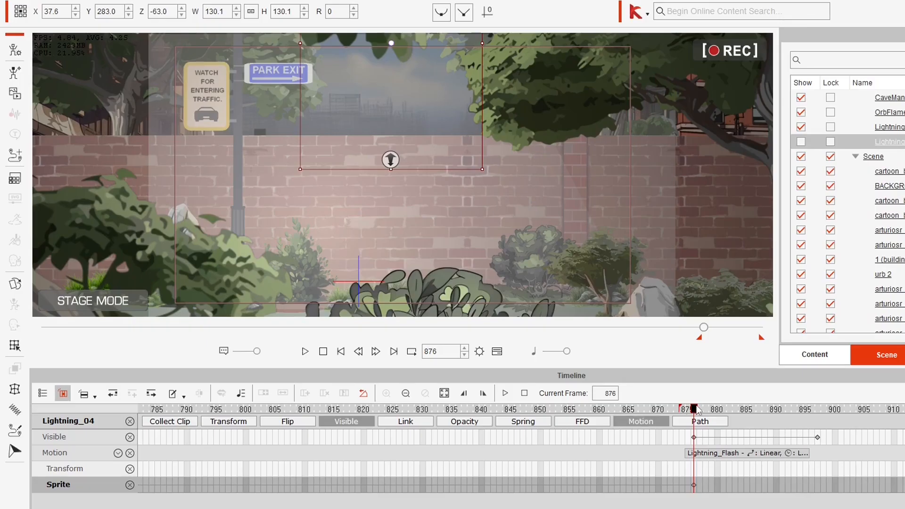
mouse_move(693, 409)
left_mouse_down()
mouse_move(822, 418)
mouse_move(668, 424)
mouse_move(692, 424)
left_mouse_up()
mouse_move(696, 414)
left_mouse_down()
mouse_move(790, 421)
mouse_move(704, 425)
left_mouse_up()
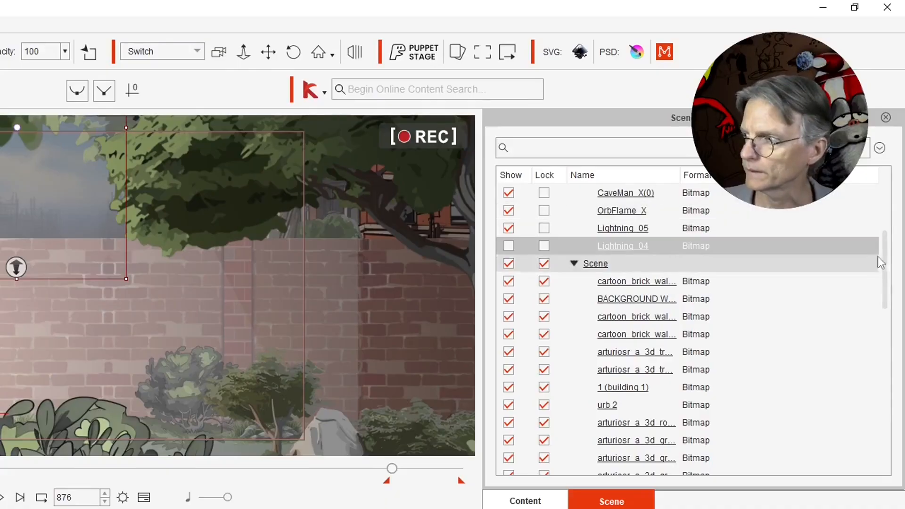
Step: Hide Lightning_05, turn the Skater1 actor back on and scrub the timeline to frame 874
scroll(880, 263, "up", 3)
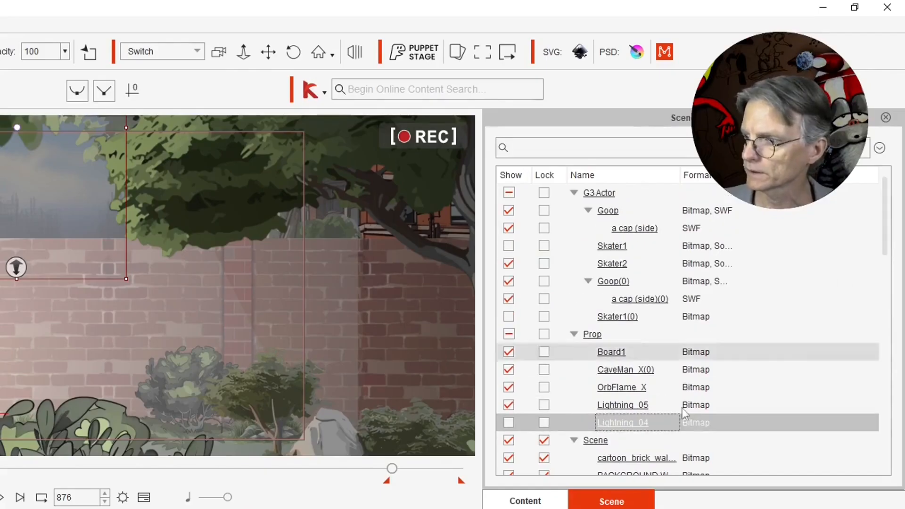
left_click(508, 405)
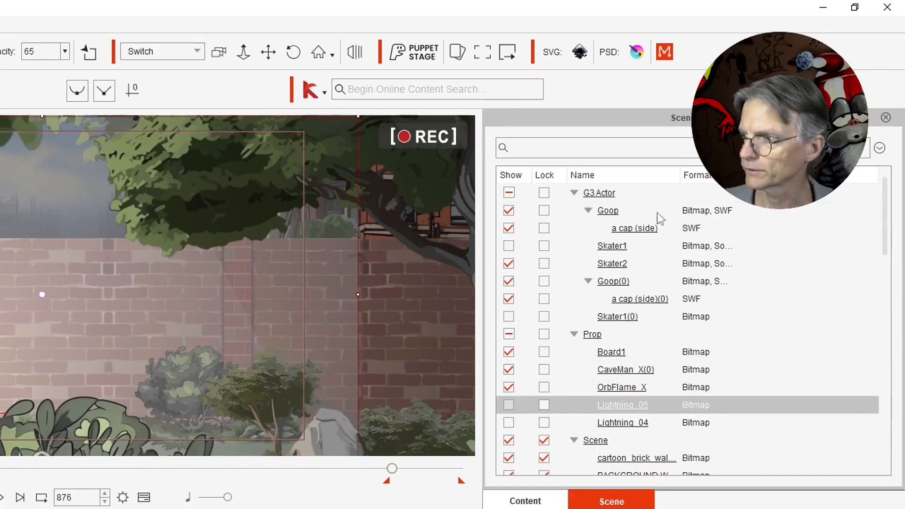
left_click(508, 246)
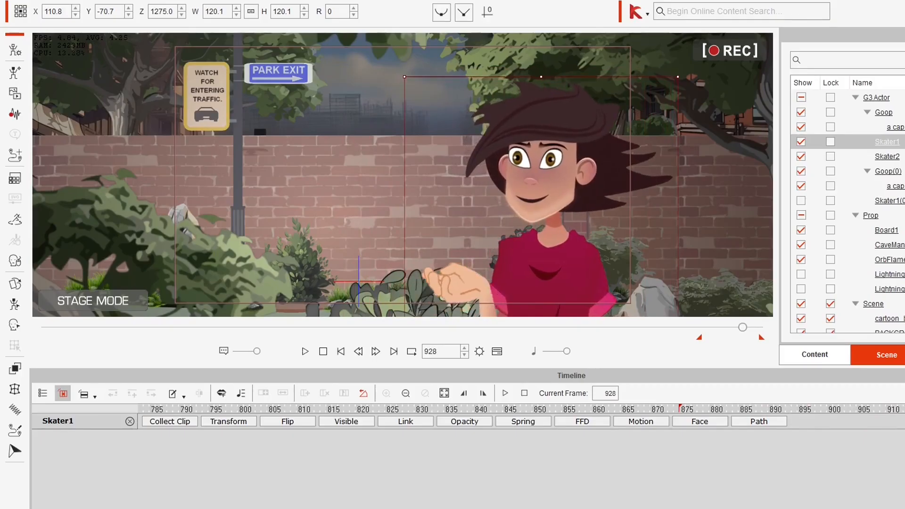
left_click_drag(793, 452, 684, 473)
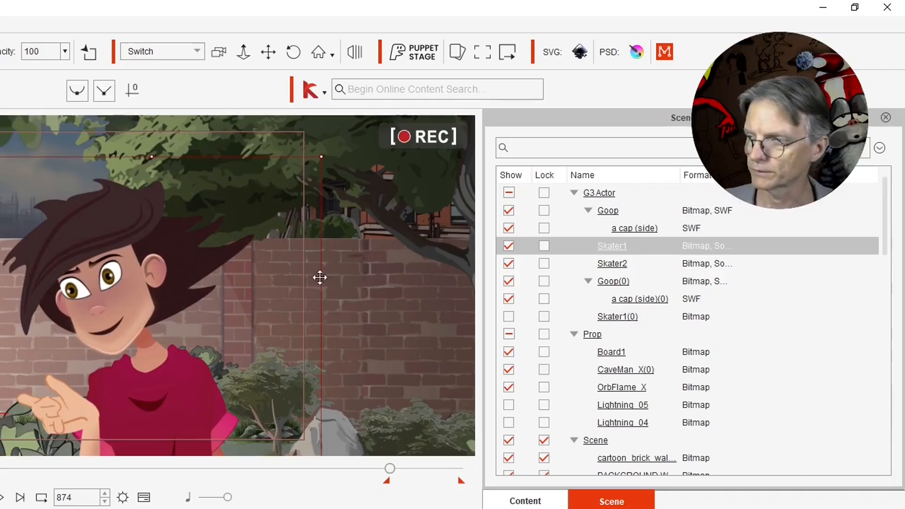
Step: Turn Skater1(0) back on, show its Visible track and open its opacity adjustment at frame 876
left_click(508, 316)
left_click(508, 315)
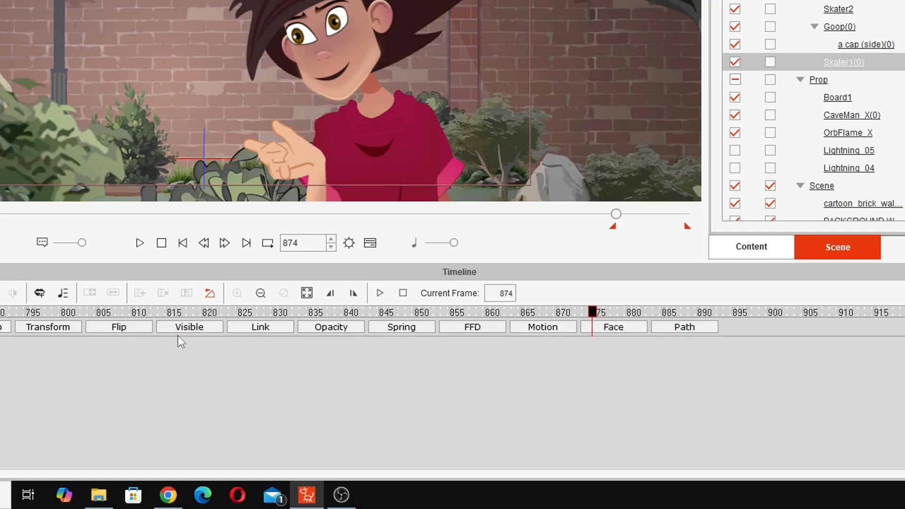
left_click(186, 327)
left_click(600, 348)
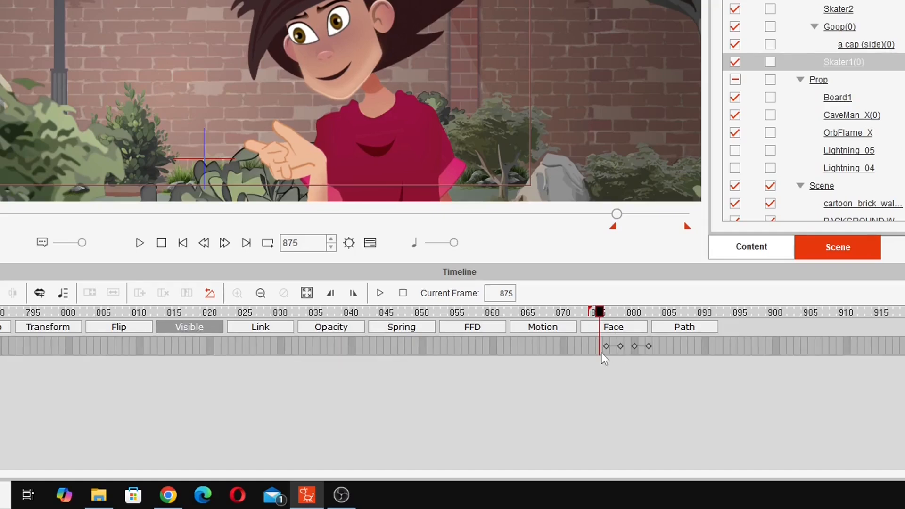
left_click(605, 315)
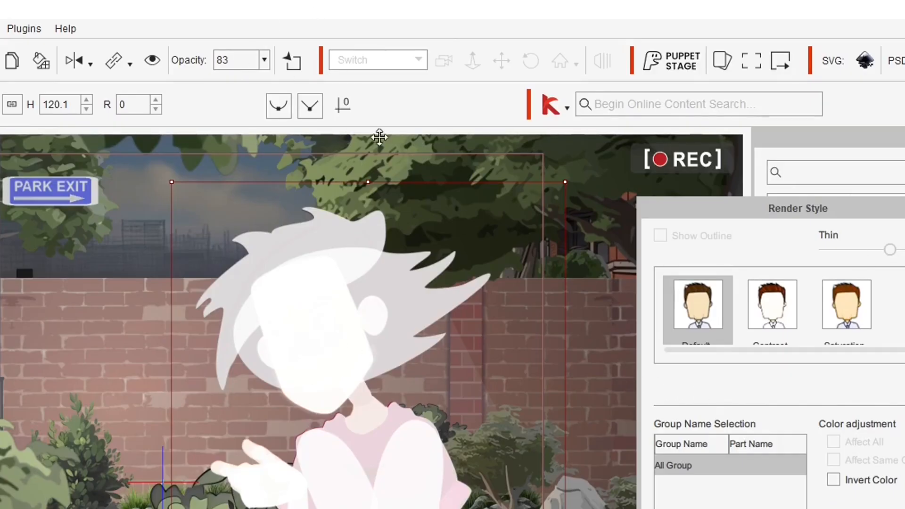
left_click(265, 60)
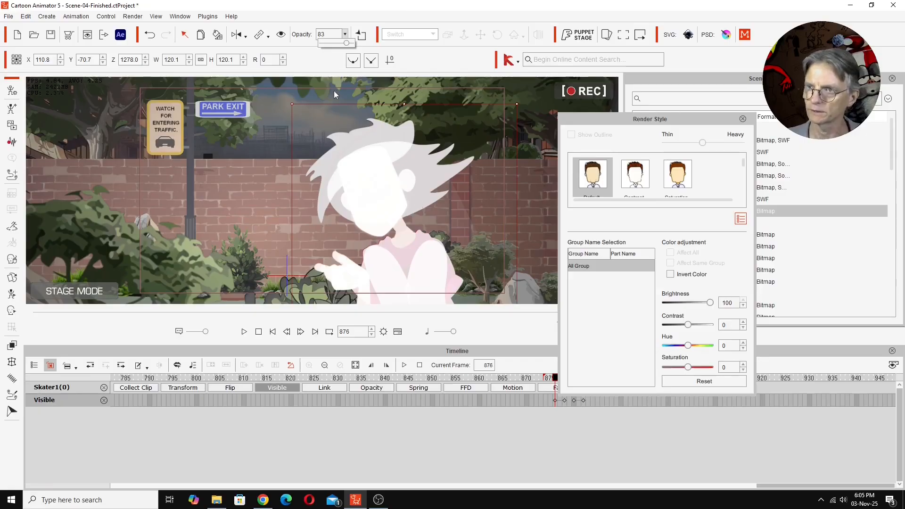
Step: Preview Skater1(0) at 100 opacity at frame 876, and bring it back to a semi-transparent opacity of about 85
left_click_drag(346, 42, 358, 45)
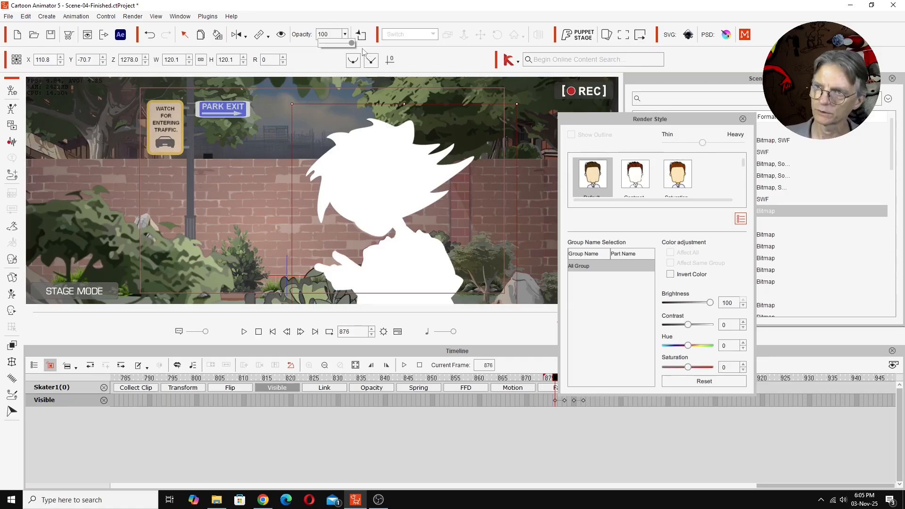
left_click_drag(349, 46, 347, 47)
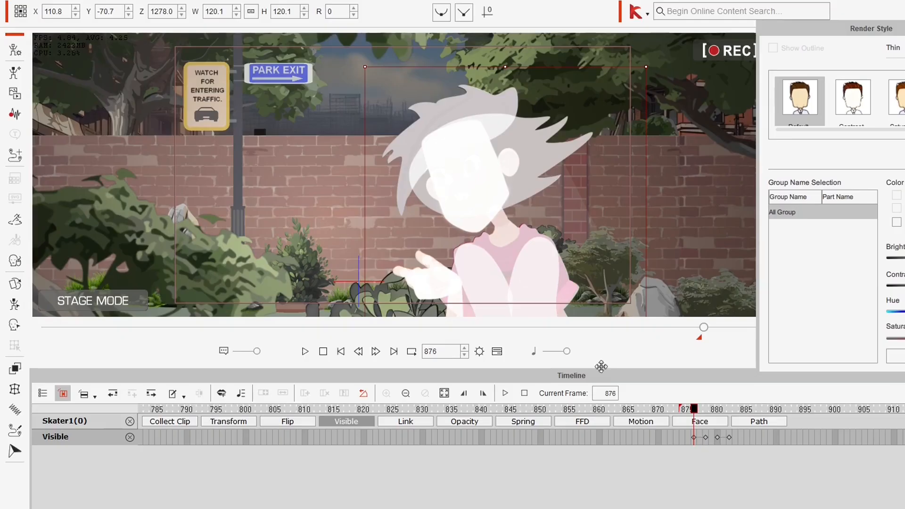
Step: Scrub across Skater1(0)'s visibility keys from frame 876 to 882 and show its Opacity track
mouse_move(699, 411)
left_mouse_down()
mouse_move(705, 418)
mouse_move(698, 420)
left_mouse_up()
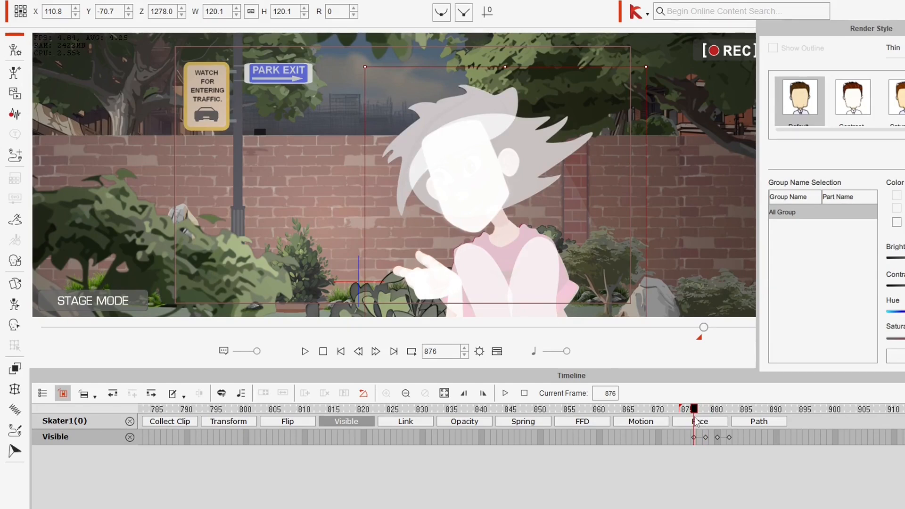
left_click_drag(702, 423, 729, 425)
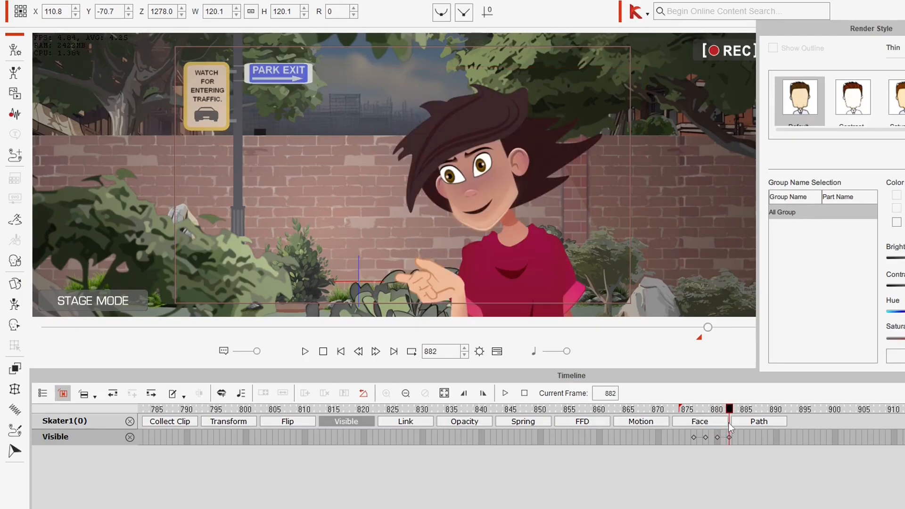
left_click(476, 421)
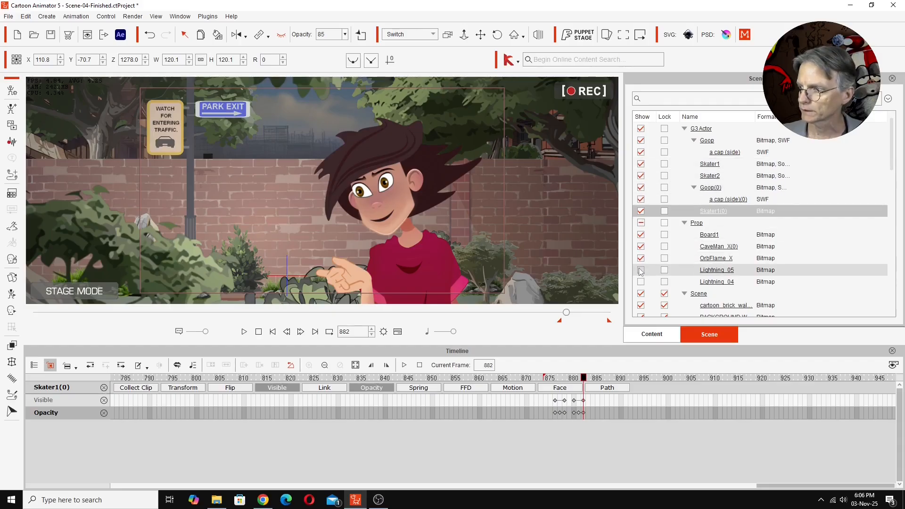
Step: Turn the Lightning_05 and Lightning_04 props back on, checking the combined flash at frame 880
left_click(641, 271)
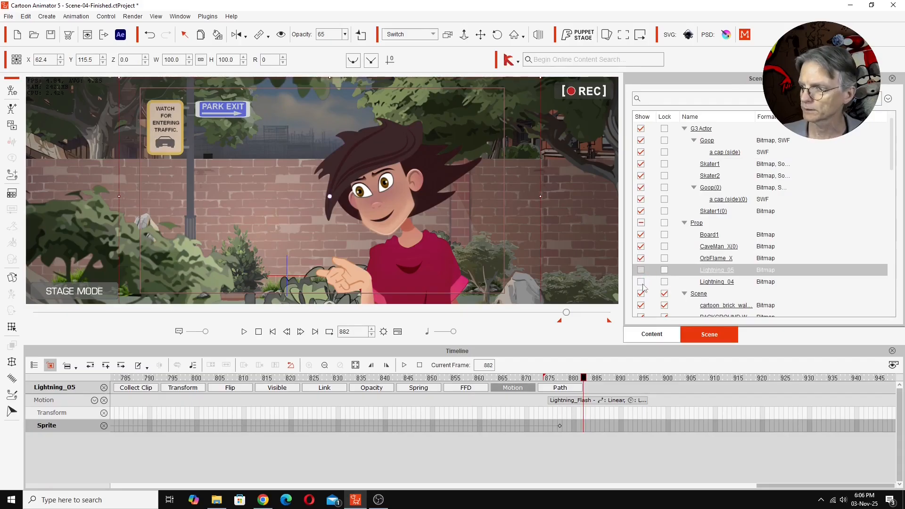
left_click(575, 378)
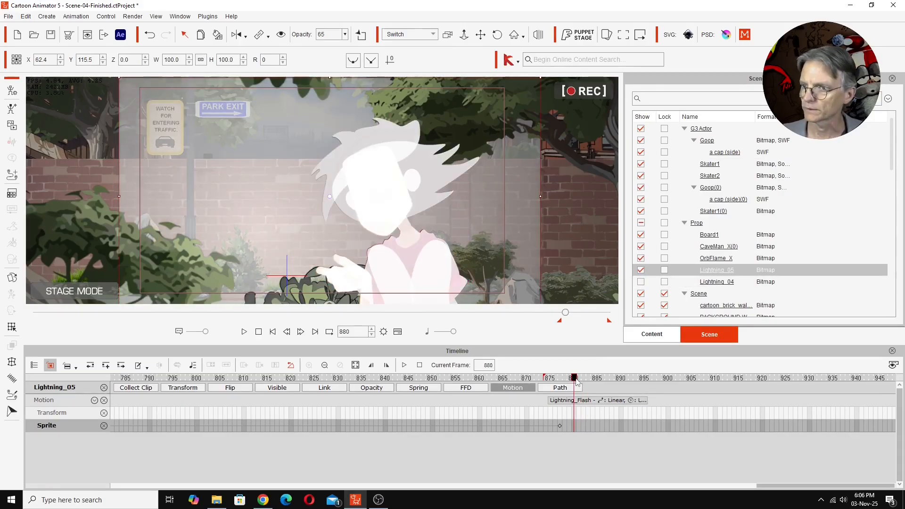
left_click_drag(575, 380, 575, 380)
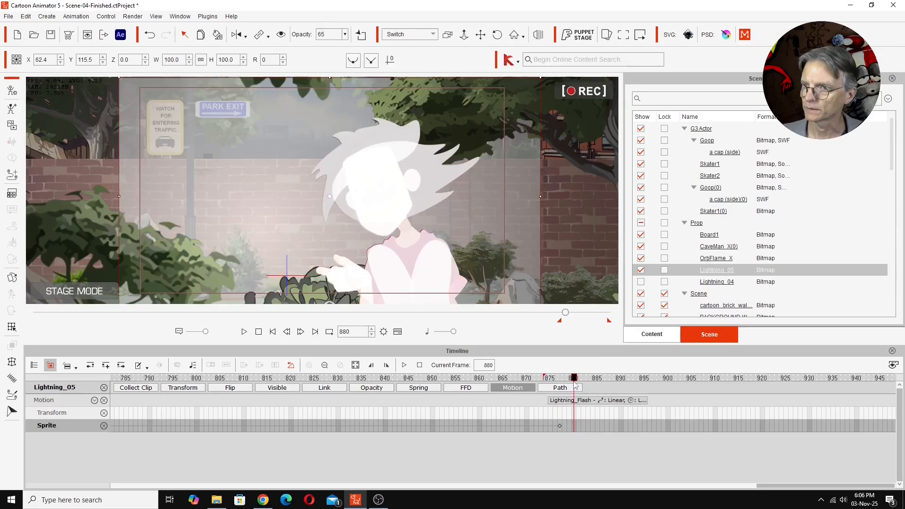
left_click(641, 281)
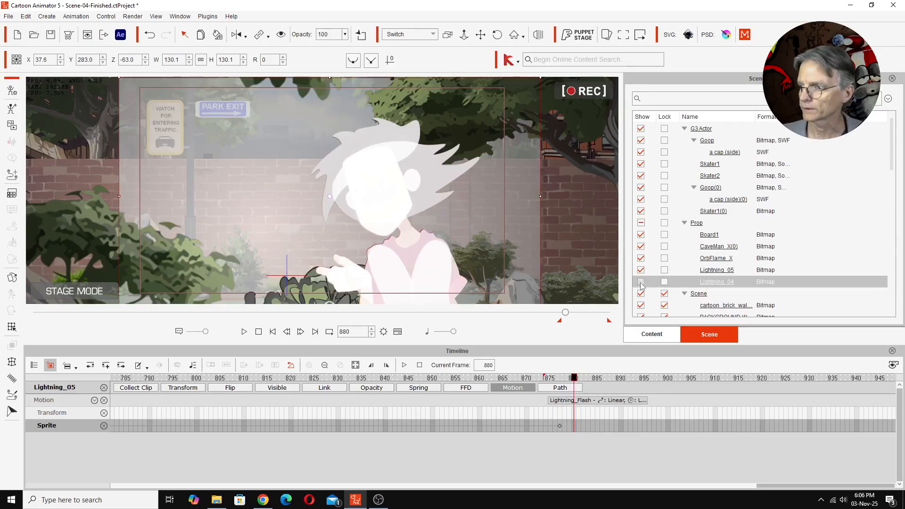
Step: Play the complete lightning flash from frame 874, stop playback and play it again
left_click_drag(724, 413, 684, 402)
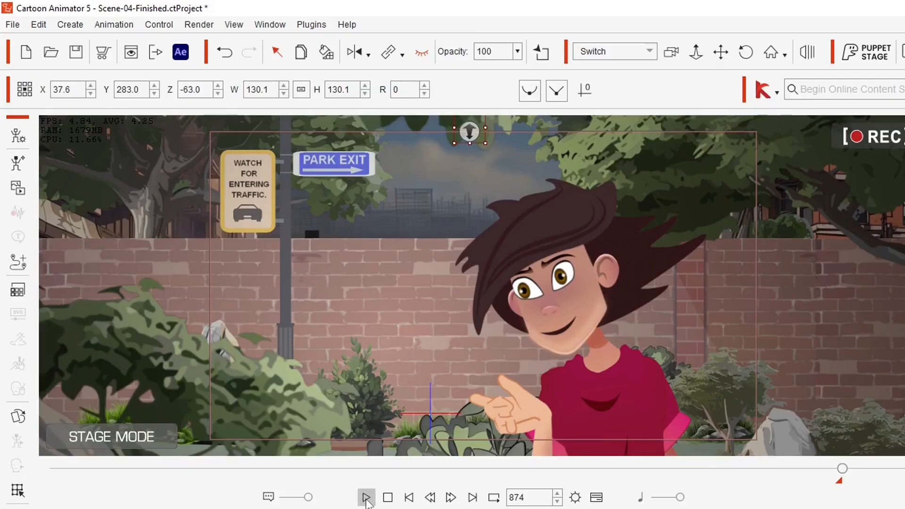
left_click(367, 500)
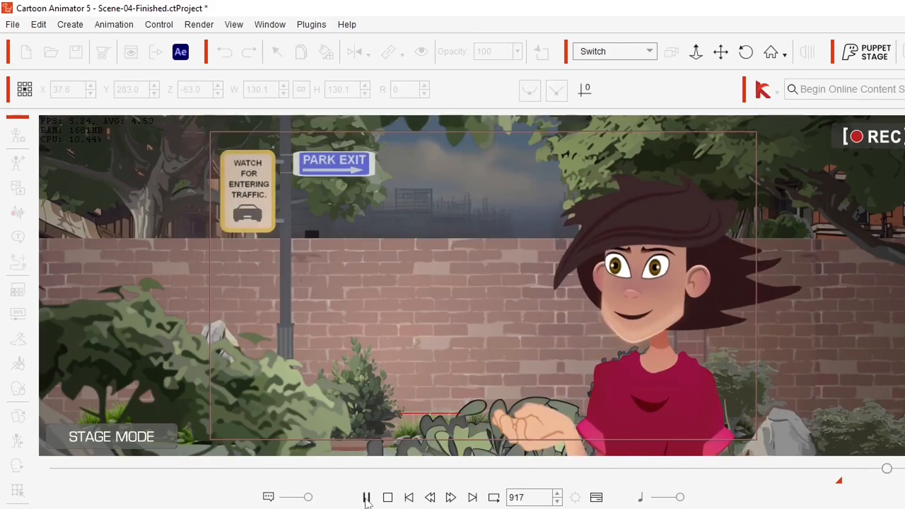
left_click(368, 499)
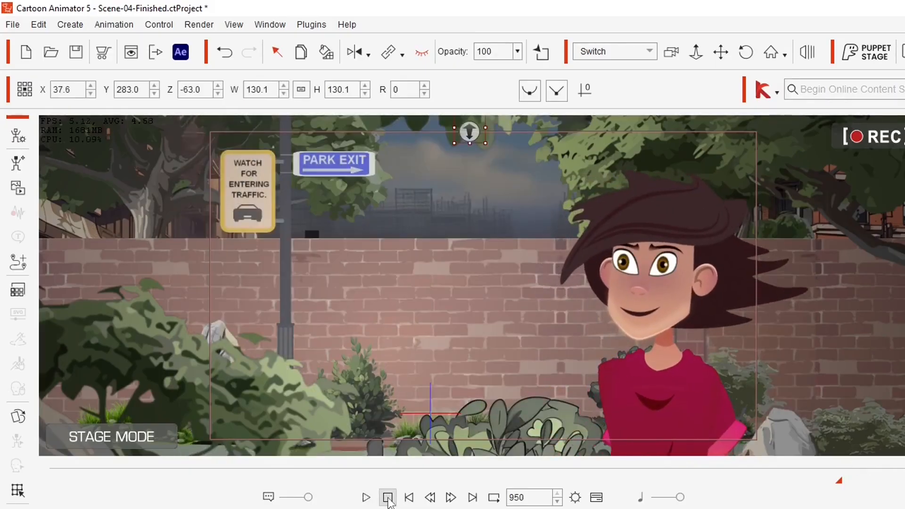
left_click(388, 497)
left_click(367, 498)
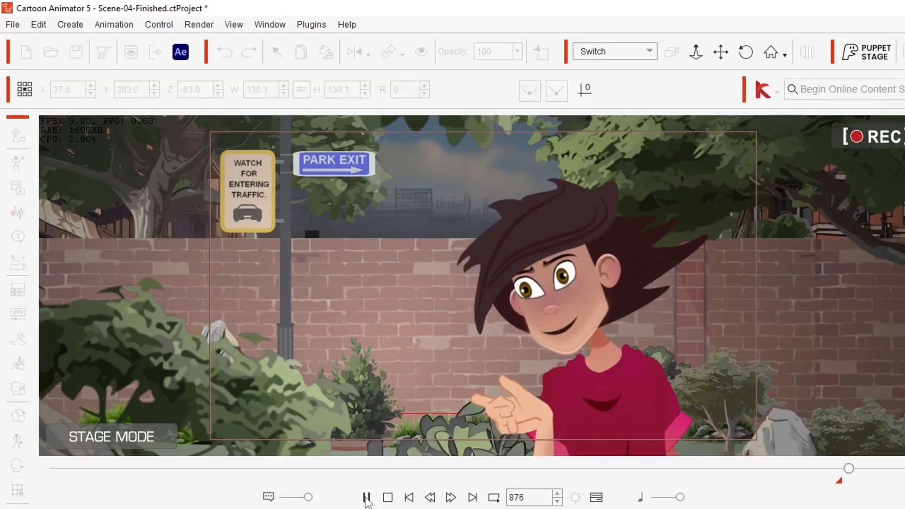